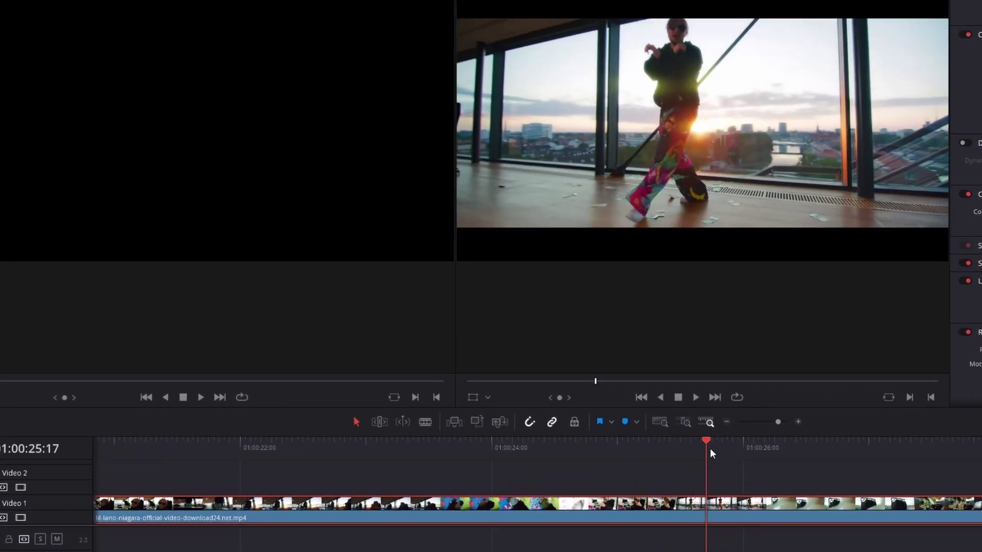
- Scrub back and step frame by frame to park the playhead at 01:00:25:13 on the dancer
drag(711, 450, 684, 451)
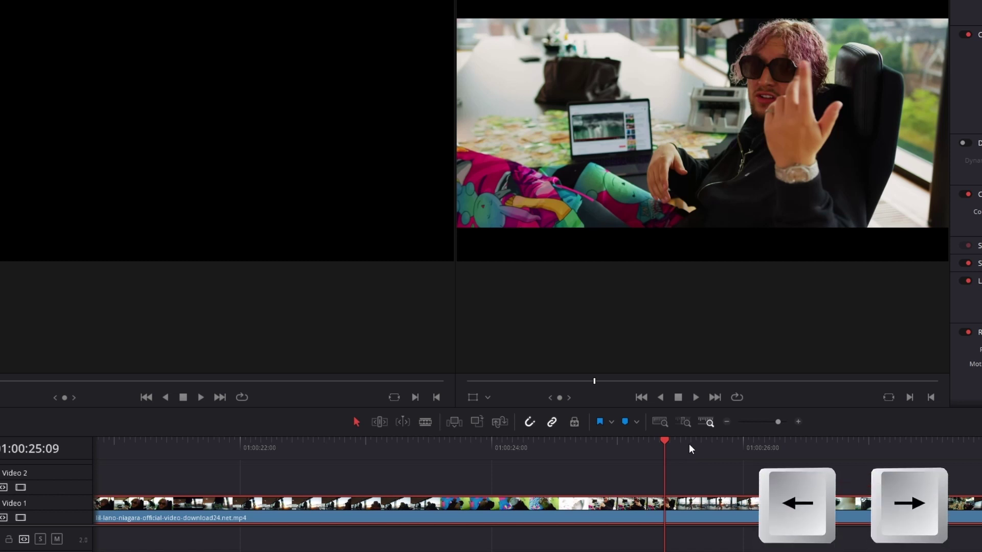
key(Right)
key(Right)
key(Right)
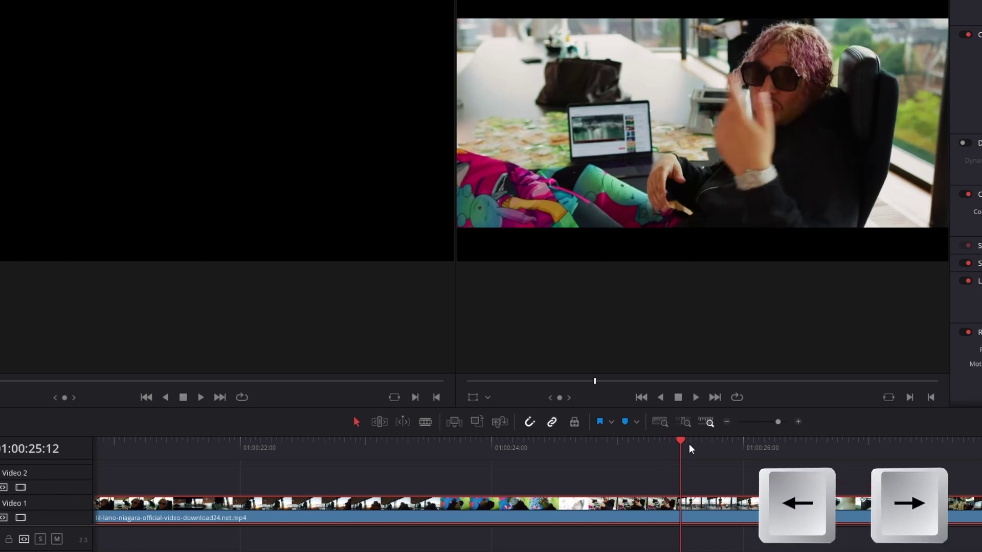
key(Right)
key(Left)
key(Right)
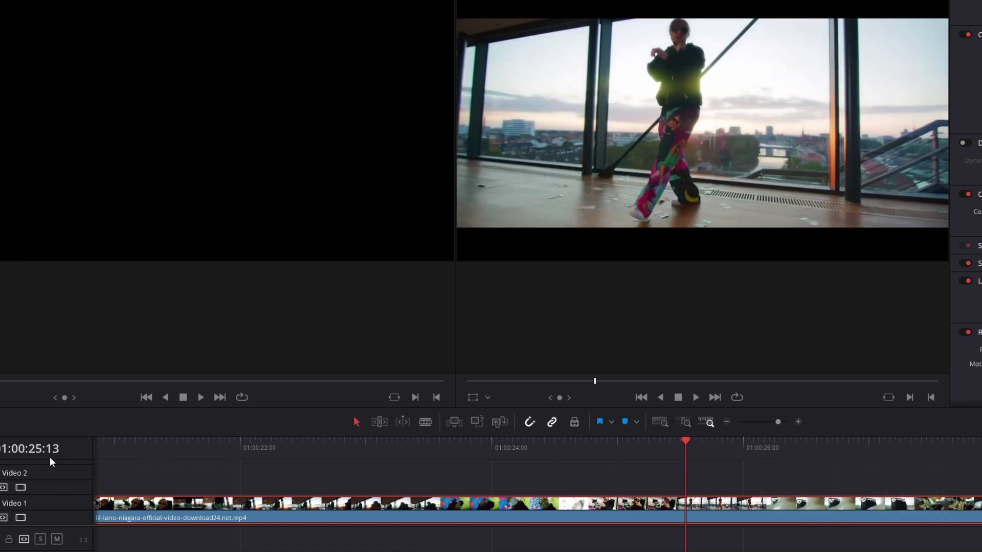
- Blade the Video 1 clip at the playhead and Alt-copy the later piece onto Video 2
key(ctrl+b)
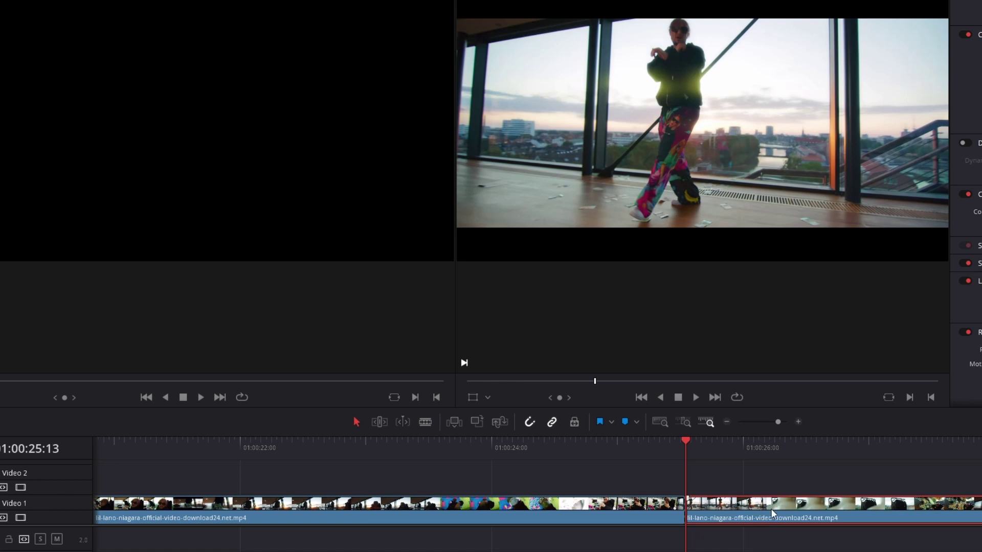
key(alt+s)
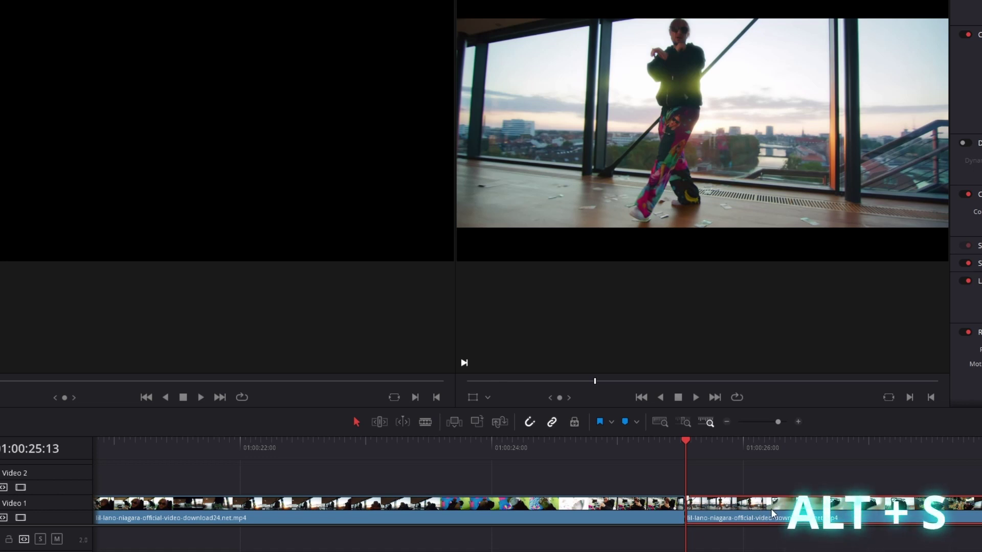
drag(771, 508, 771, 485)
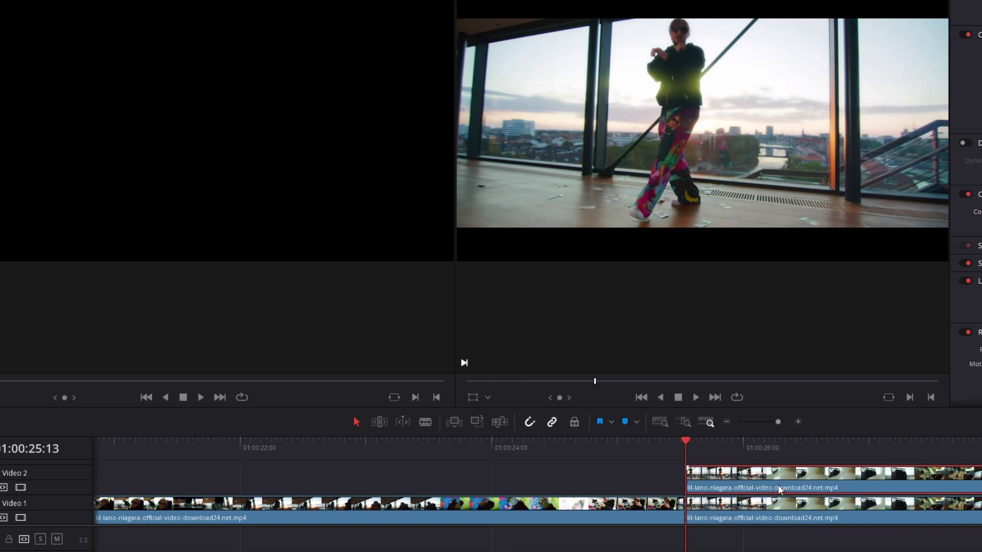
click(707, 479)
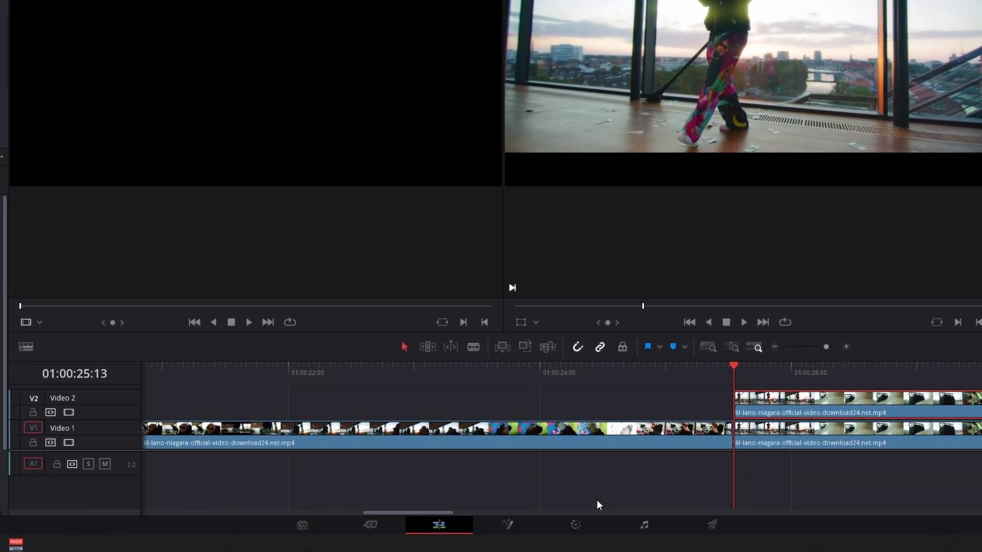
- In Fusion, add a Polygon mask node to the copied clip and invert it
click(517, 530)
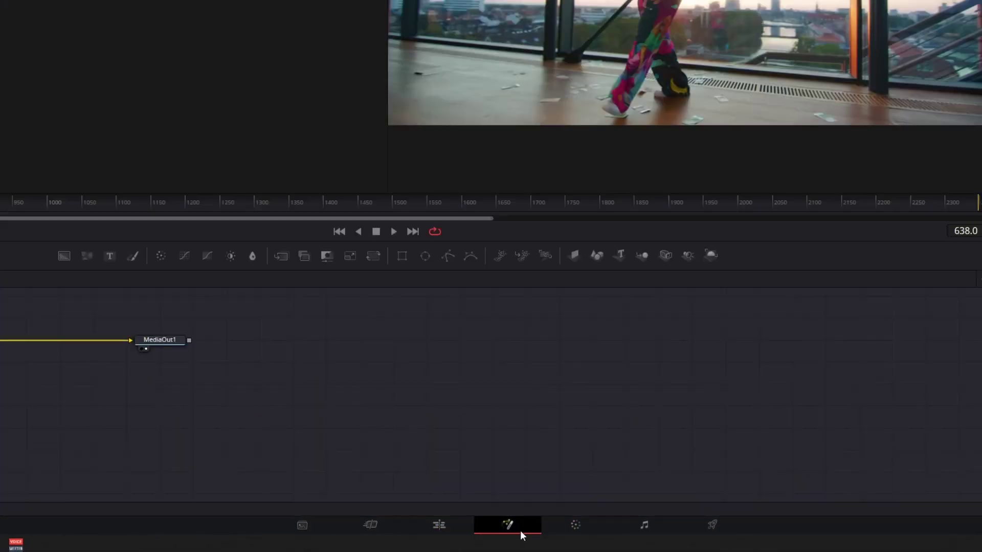
mouse_move(658, 295)
mouse_down()
mouse_move(46, 347)
mouse_move(7, 381)
mouse_up()
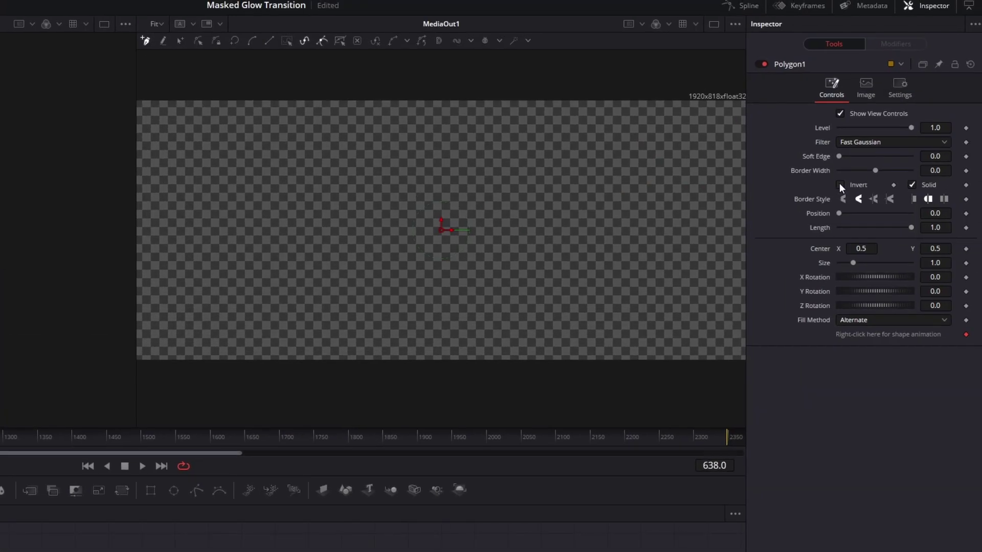
click(839, 185)
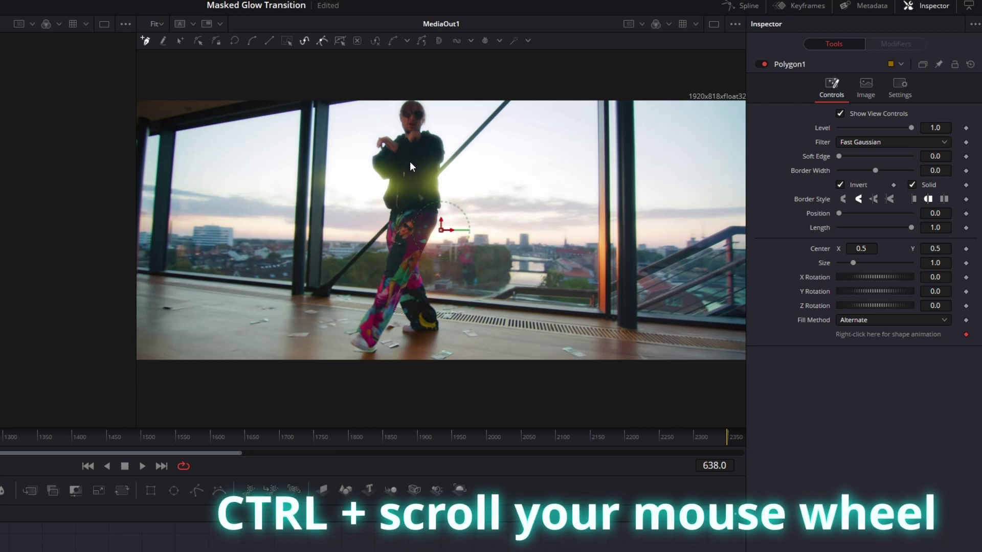
- Zoom in, trace the polygon around the dancer's head and shoulders, then un-invert the mask
ctrl+scroll(410, 162, up, 3)
ctrl+scroll(410, 162, up, 3)
ctrl+scroll(407, 162, up, 2)
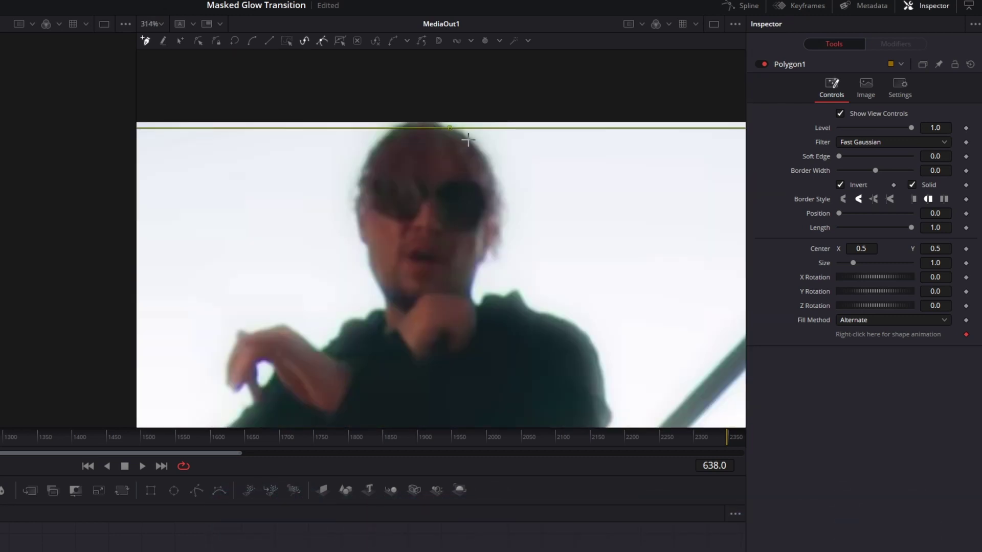
mouse_move(452, 130)
mouse_down()
mouse_move(471, 278)
mouse_move(544, 184)
mouse_up()
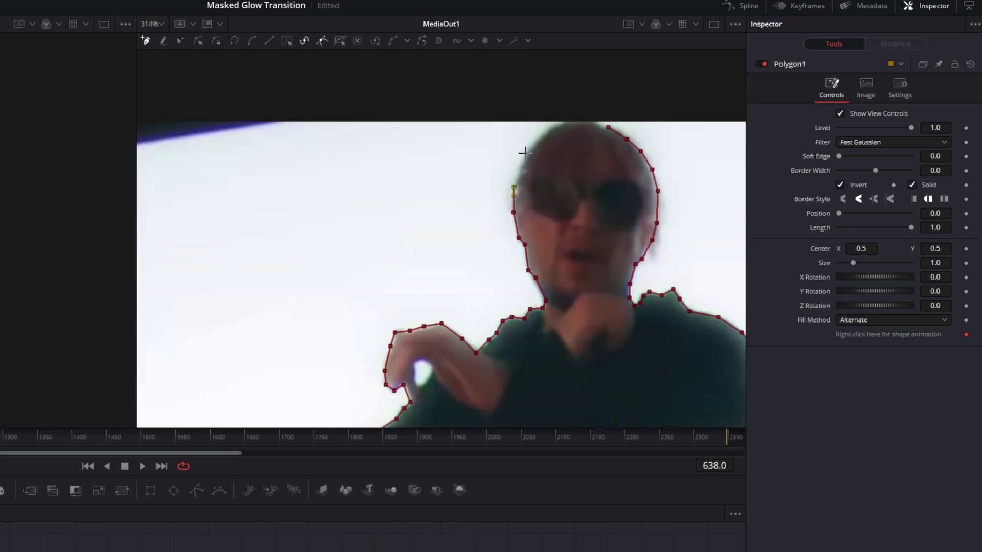
drag(545, 185, 606, 126)
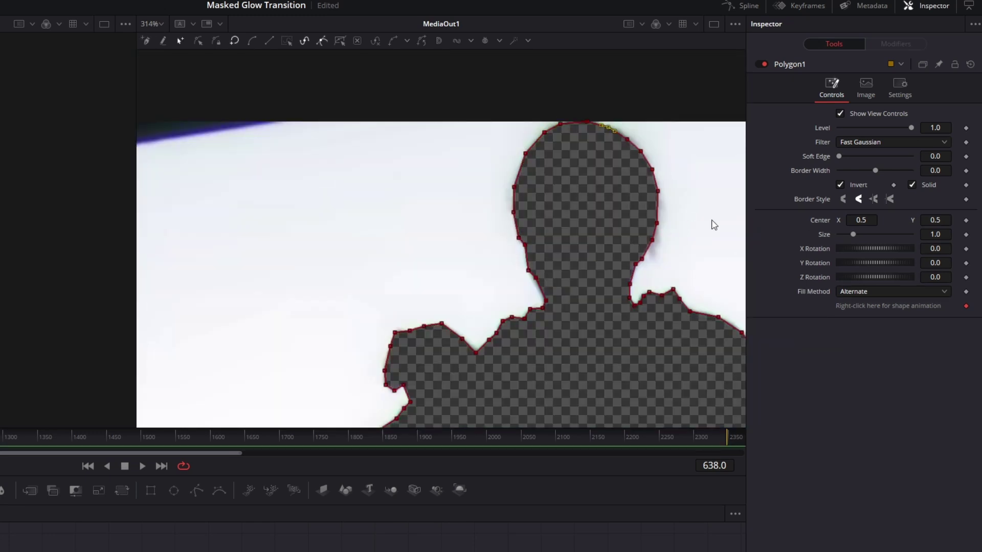
click(840, 185)
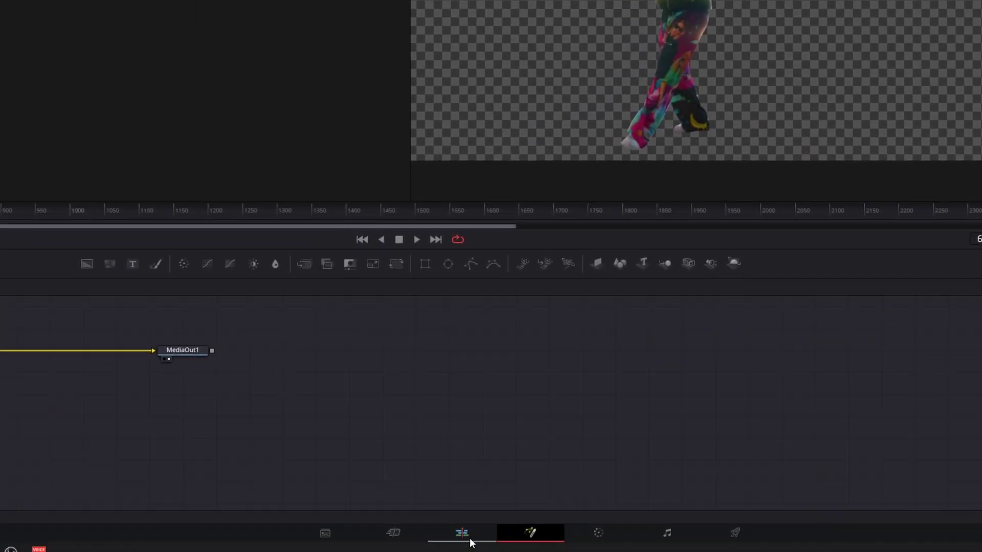
- On the Edit page, slide the masked V2 clip earlier and cut it down to a few frames
click(464, 537)
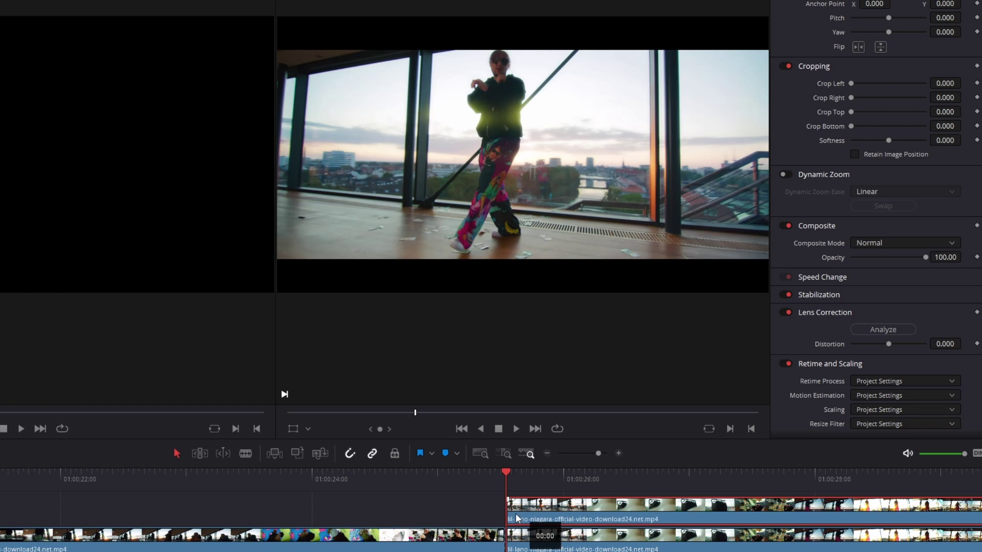
drag(517, 518, 496, 518)
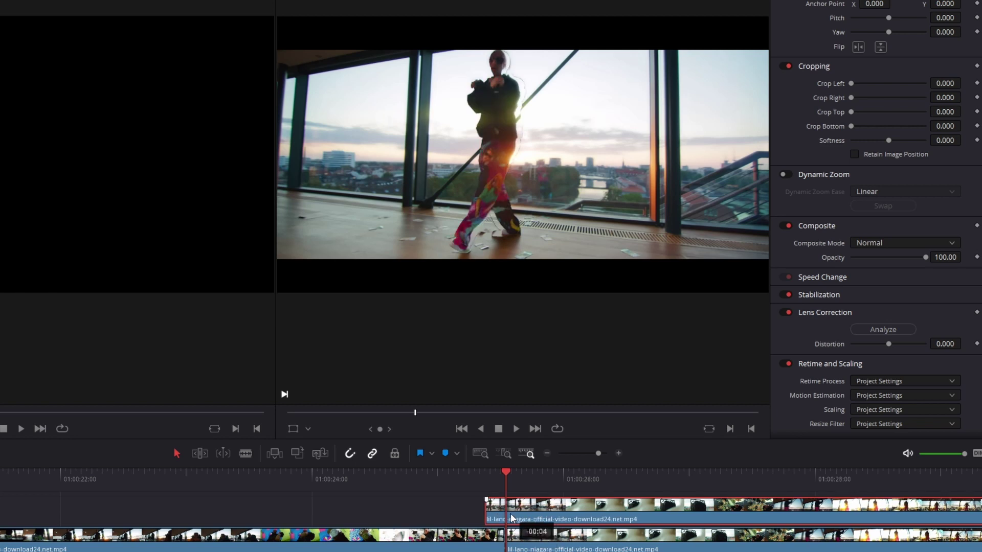
click(484, 486)
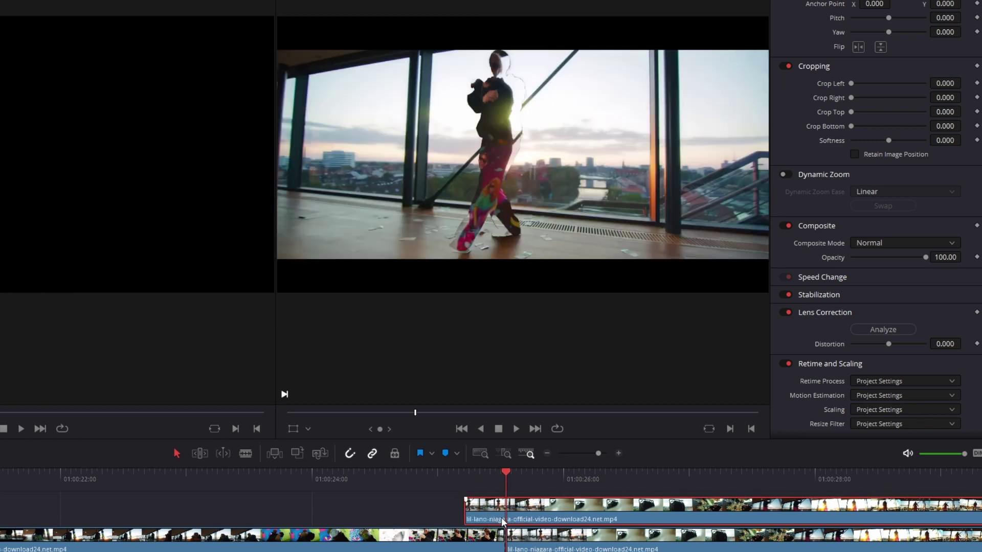
key(ctrl+b)
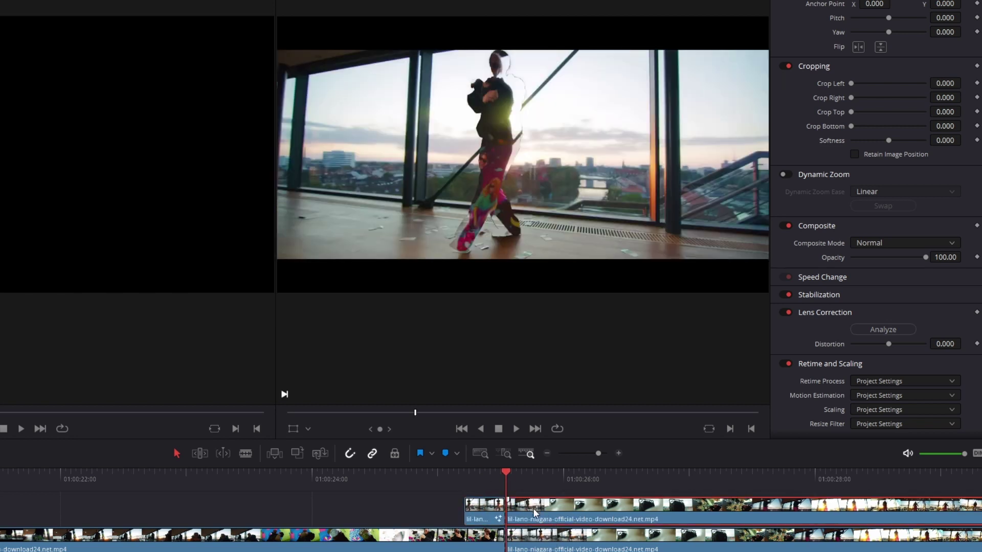
key(Delete)
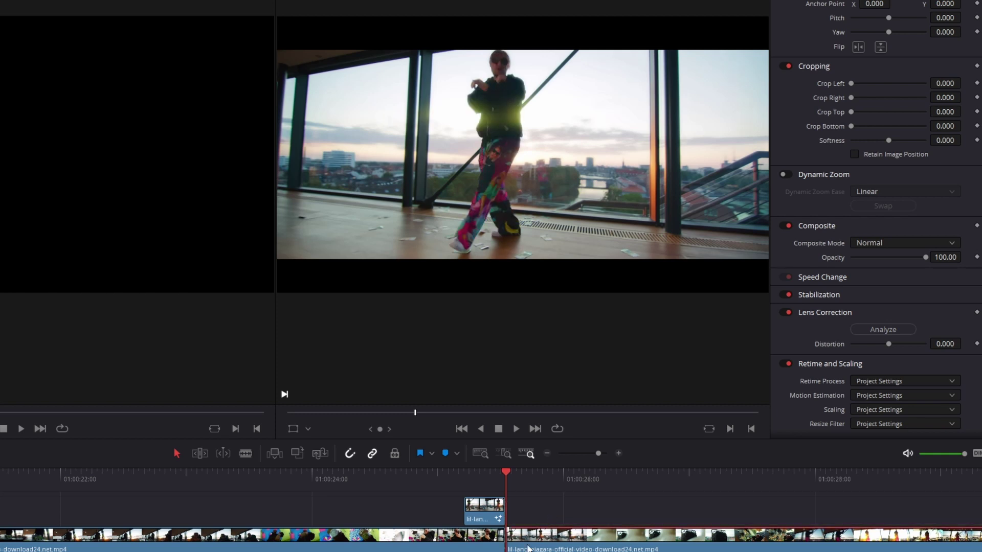
- Play back the transition over the cut and select the short clip's start
click(466, 484)
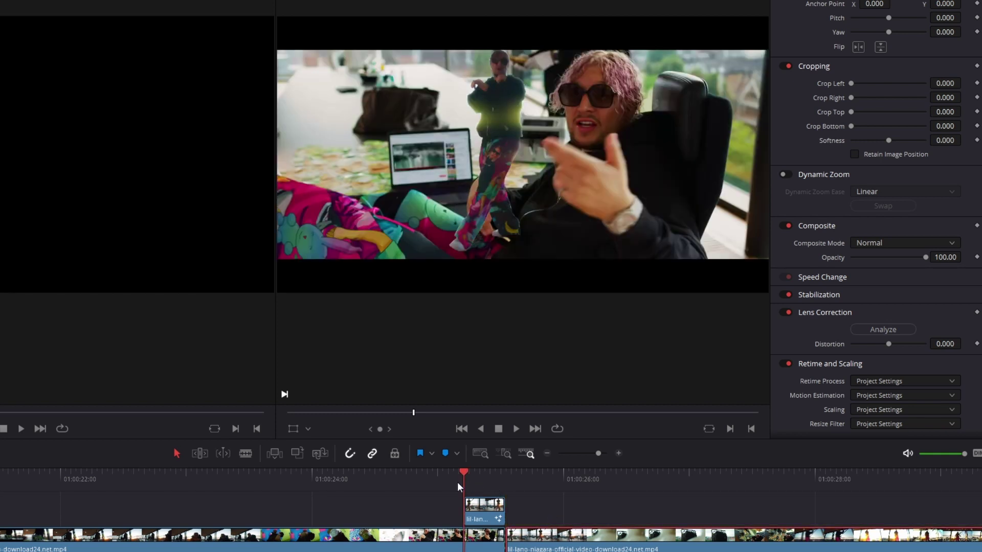
key(space)
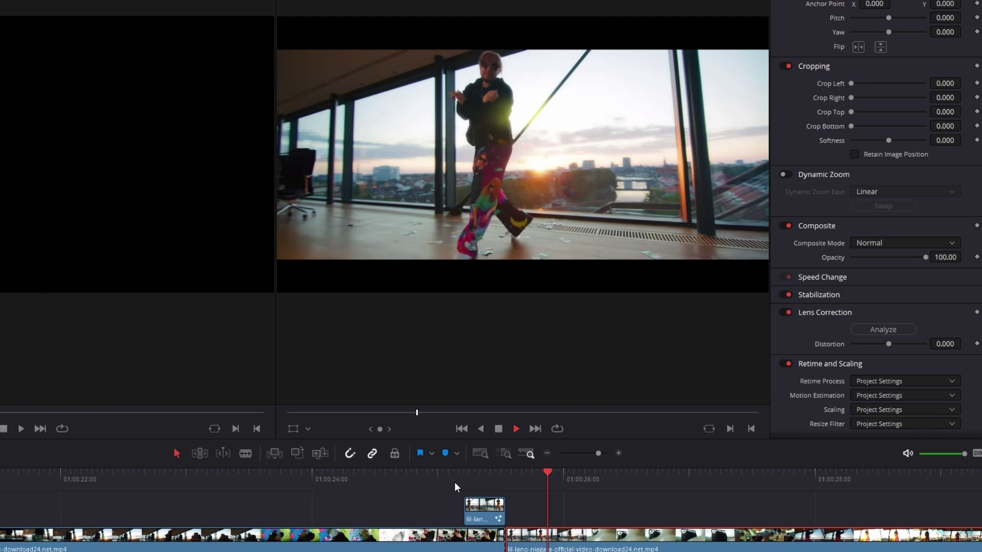
key(space)
click(465, 503)
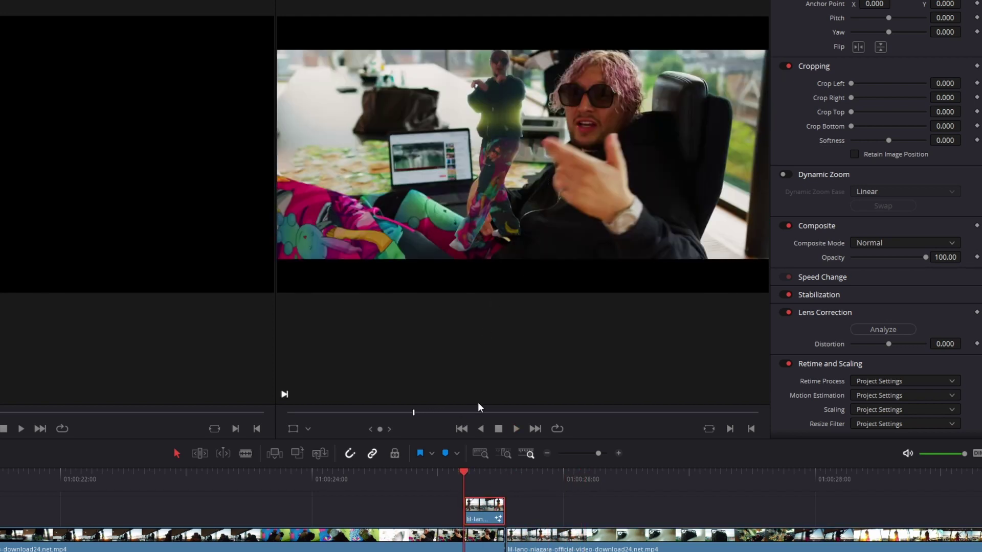
- Apply Freeze Frame via Change Clip Speed to the V2 dancer clip and check playback
right_click(477, 509)
click(481, 517)
right_click(481, 511)
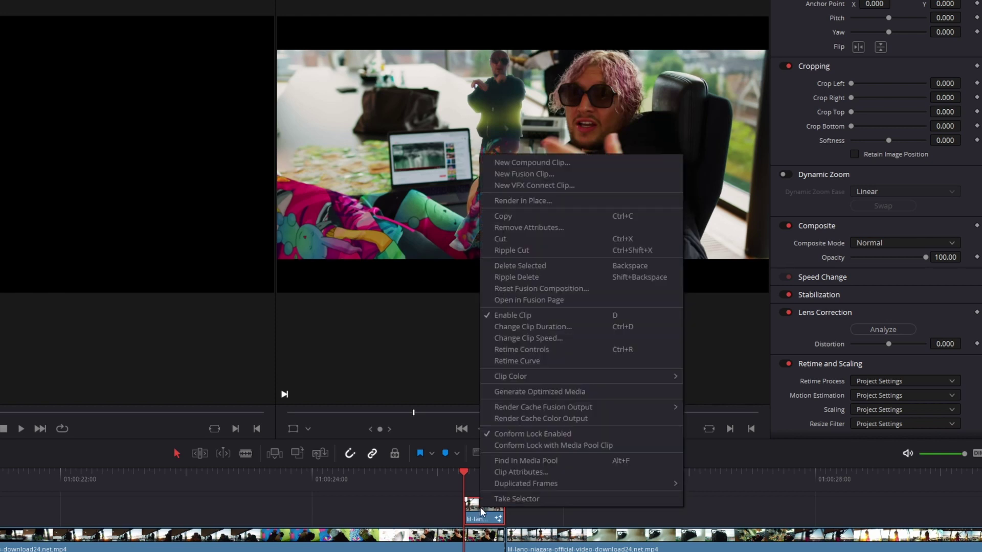
click(541, 339)
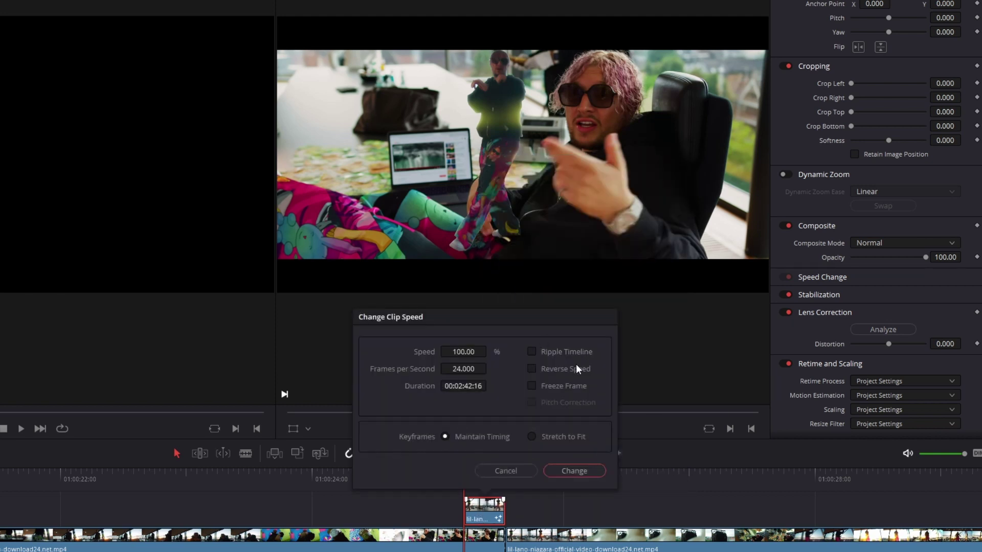
click(532, 387)
click(571, 469)
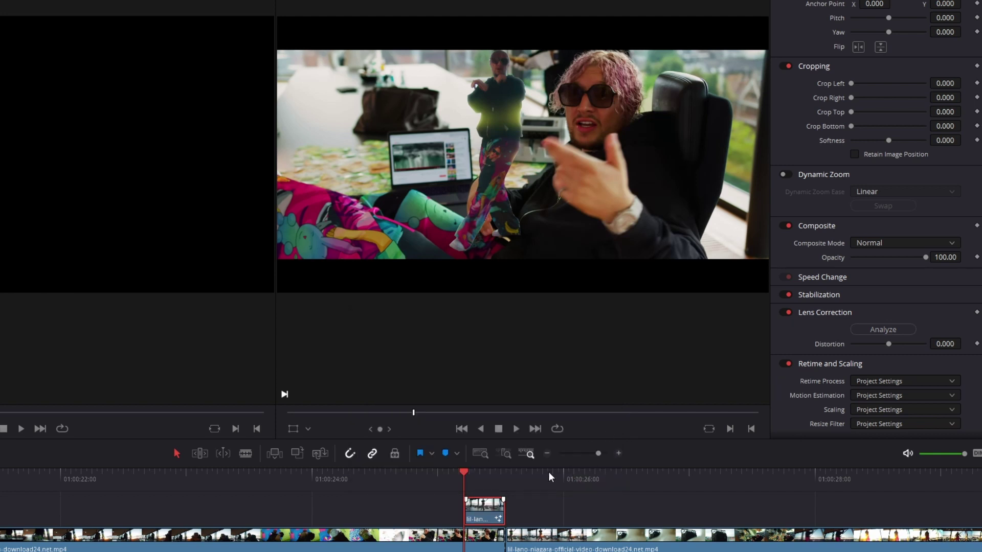
mouse_move(484, 510)
key(space)
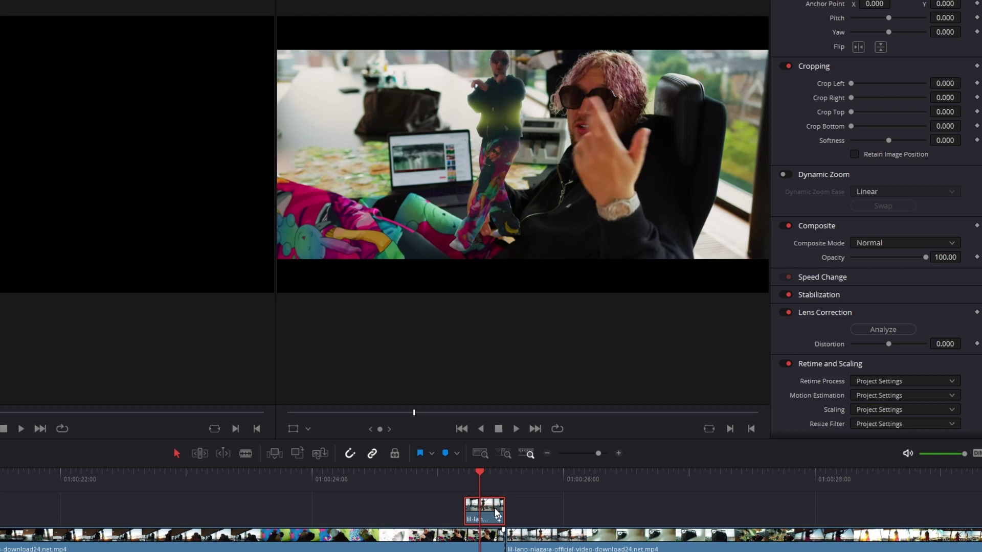
drag(480, 483, 463, 480)
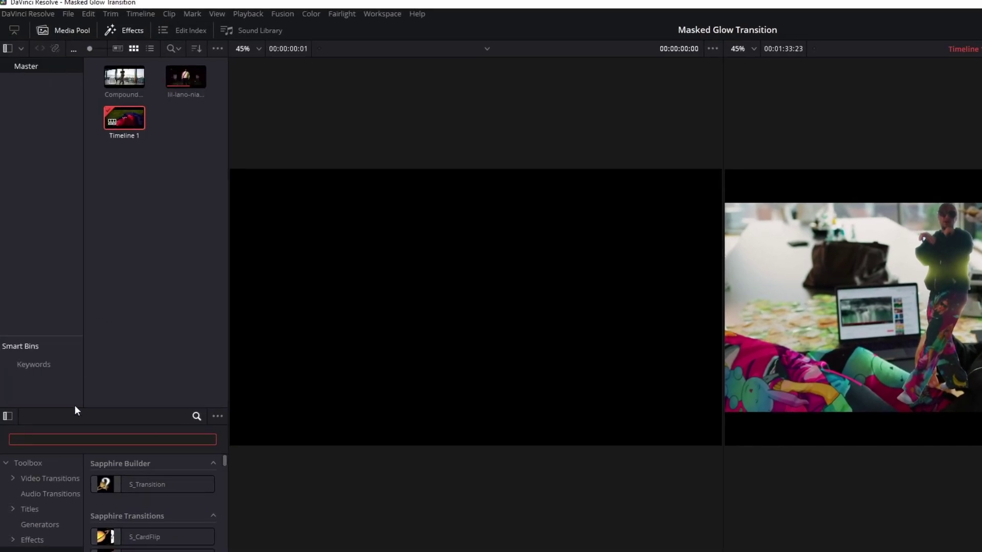
- Search the Effects library for 'glow'
text(glow)
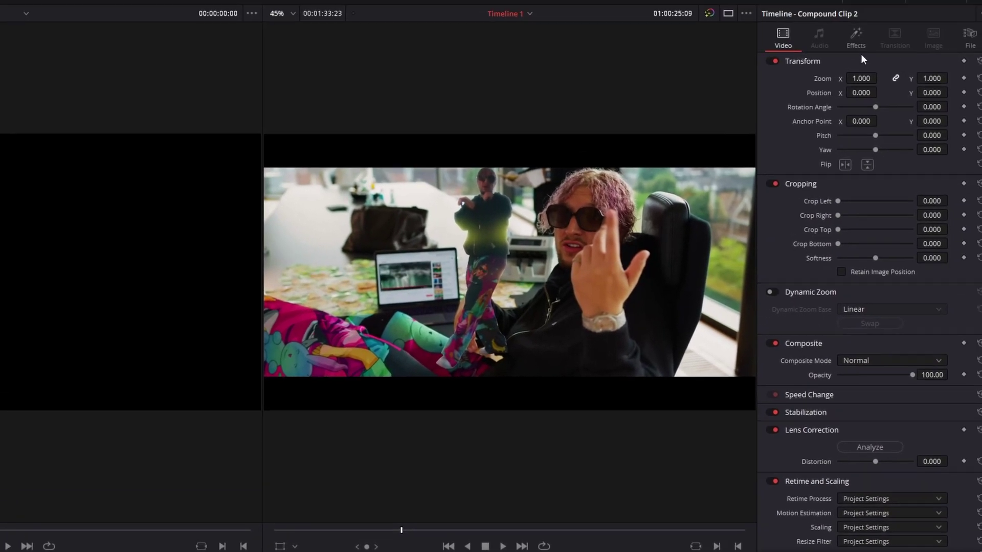
- Set the Glow composite type to Divide, save, maximise the spread and lower the green spread
click(850, 51)
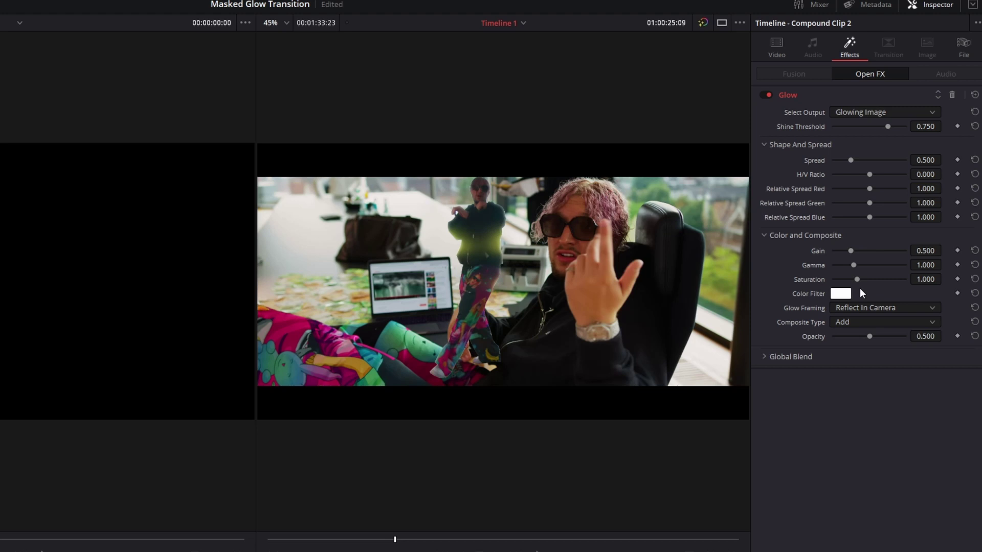
click(843, 324)
scroll(867, 425, down, 5)
click(842, 439)
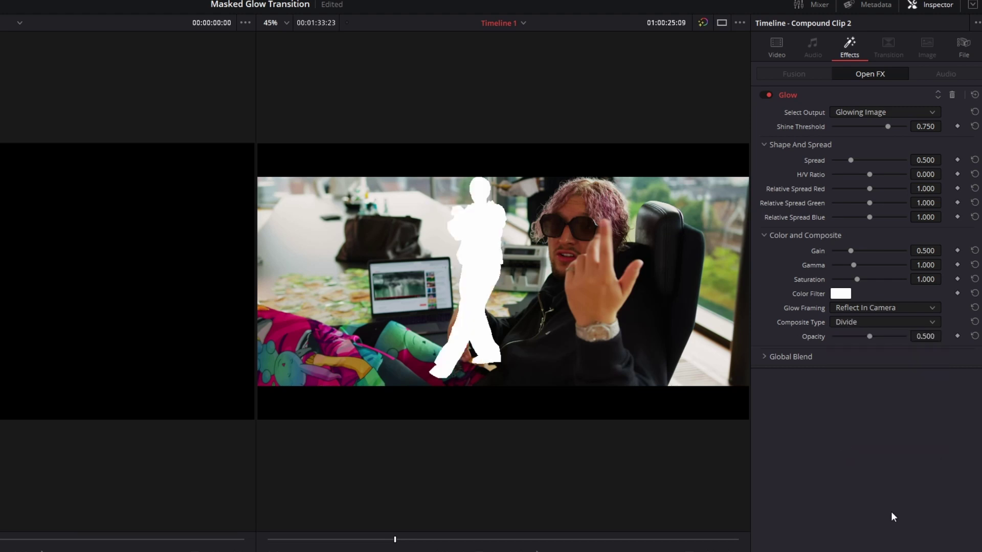
key(ctrl+s)
mouse_move(851, 160)
mouse_down()
mouse_move(906, 161)
mouse_move(852, 189)
mouse_up()
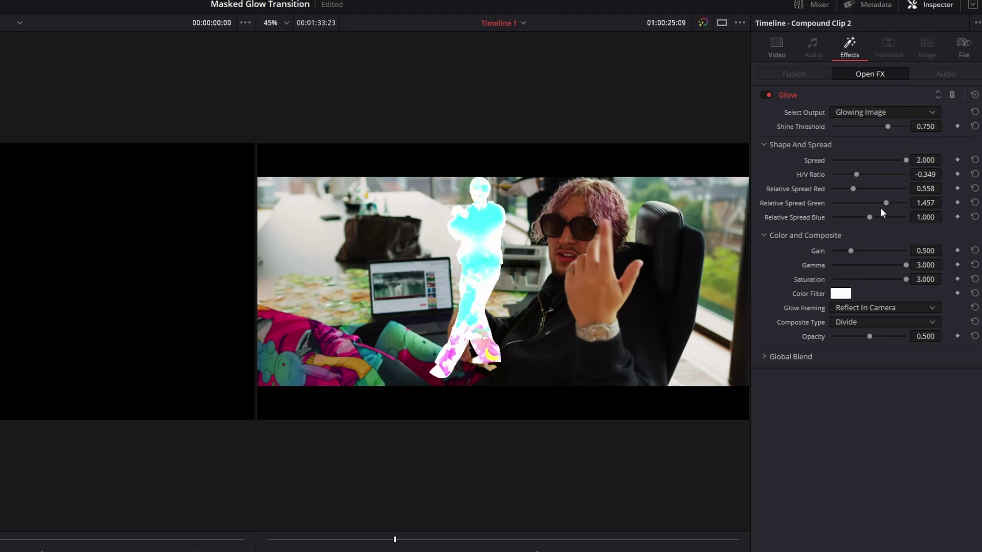
click(870, 204)
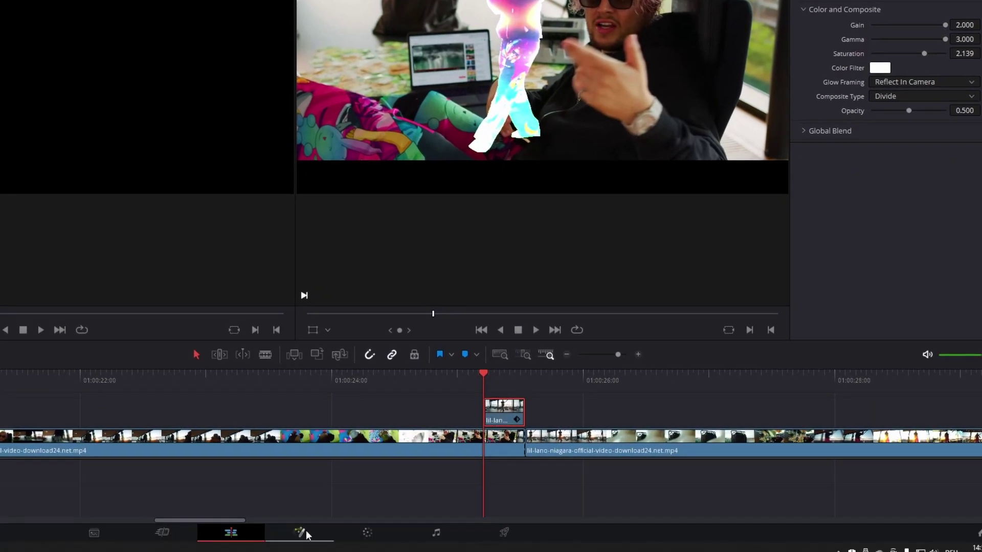
- In Fusion, add a Transform node, keyframe its Center, and shift the cutout left at frame 0
click(300, 533)
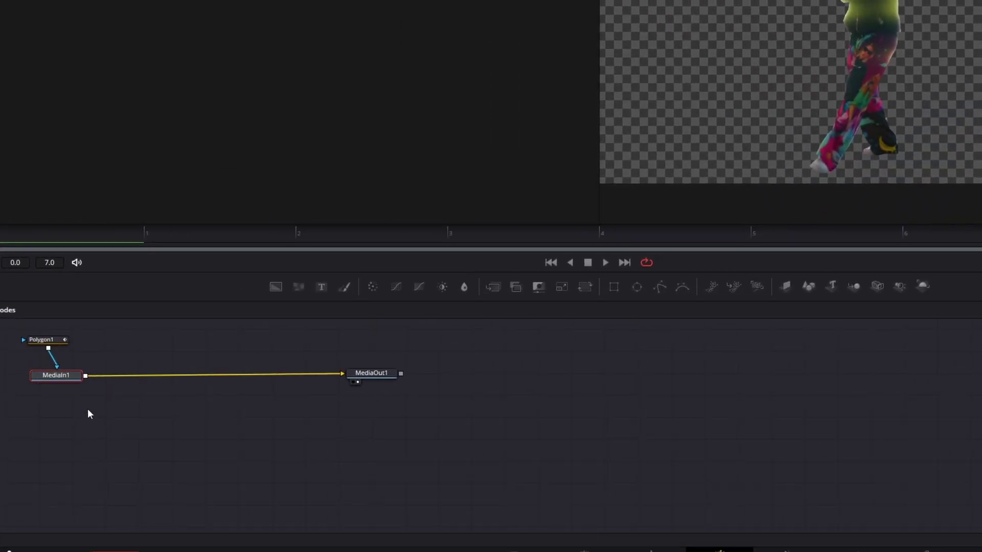
key(shift+space)
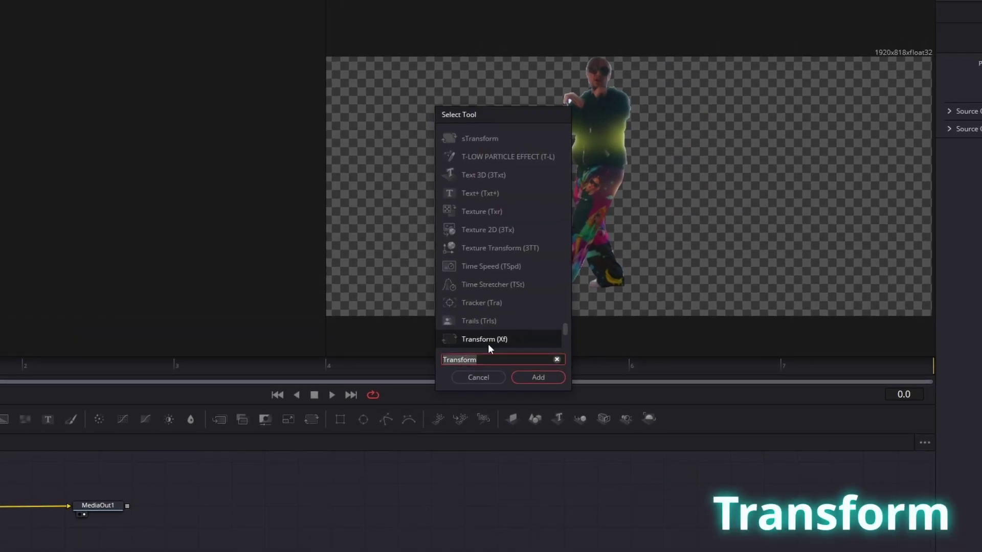
click(536, 376)
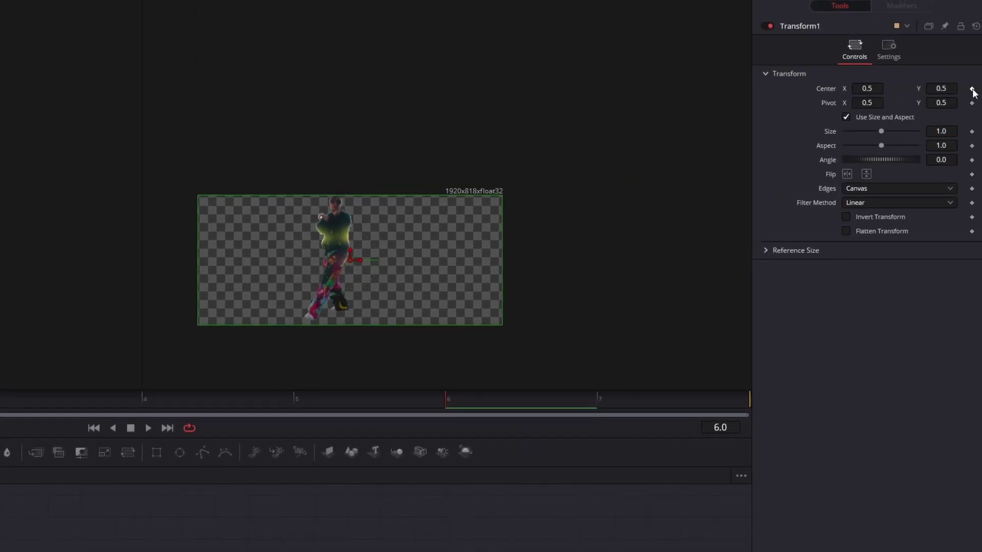
click(972, 89)
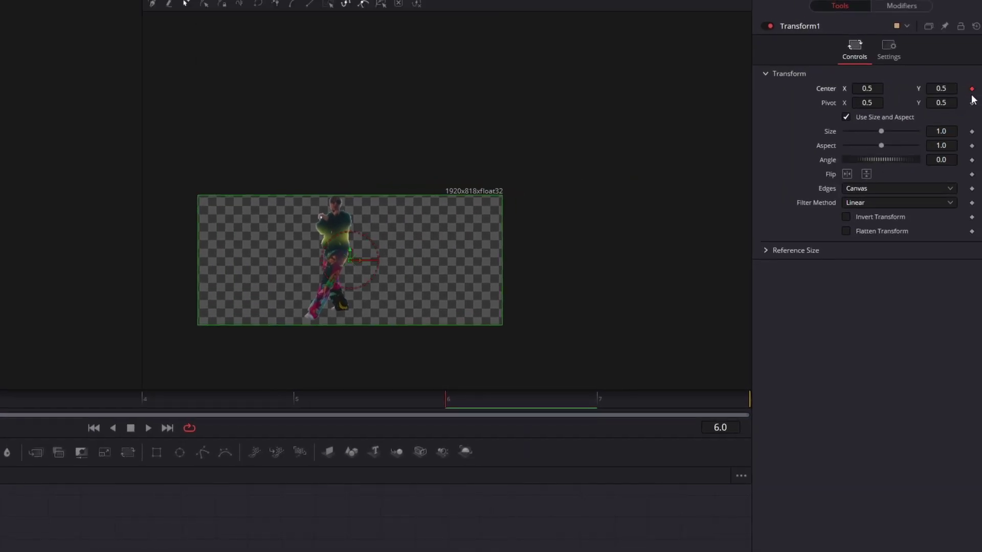
click(2, 404)
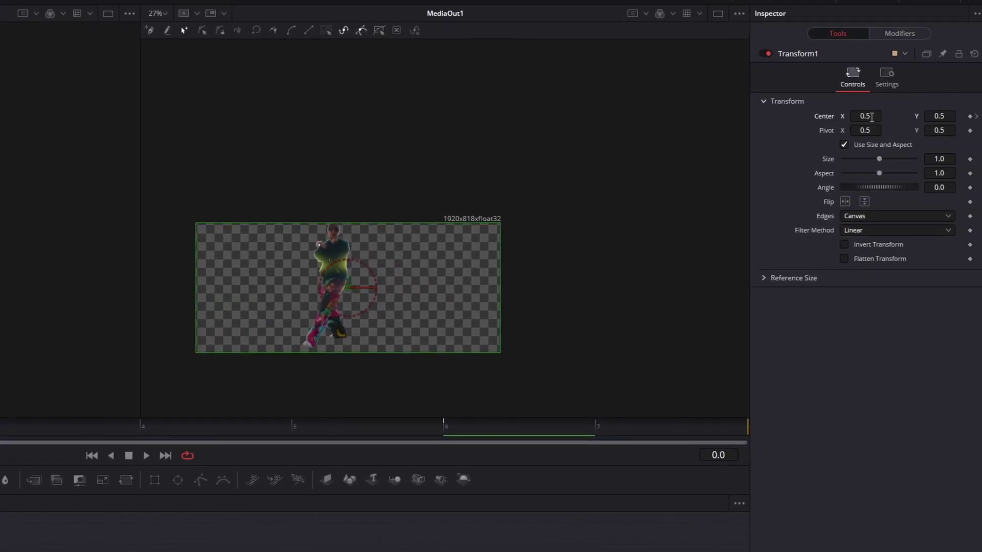
drag(871, 117, 818, 117)
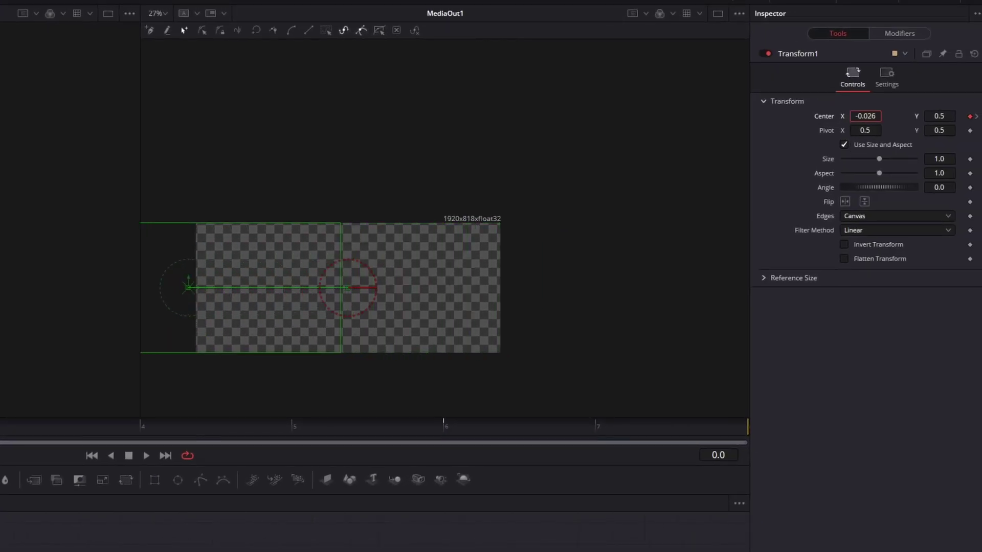
- Enable Transform1 motion blur with Quality 9 and Center Bias 0.73, then scrub to preview
click(879, 82)
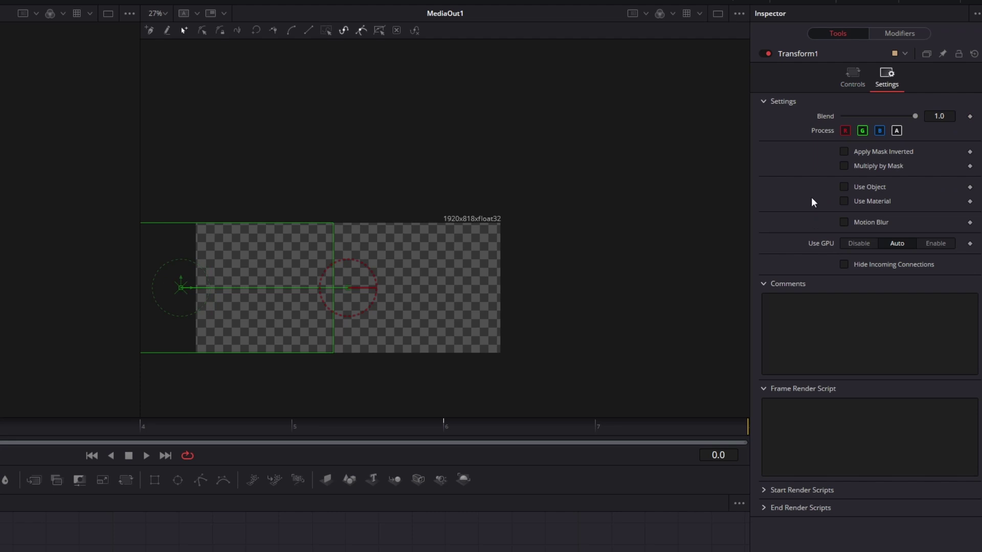
click(844, 223)
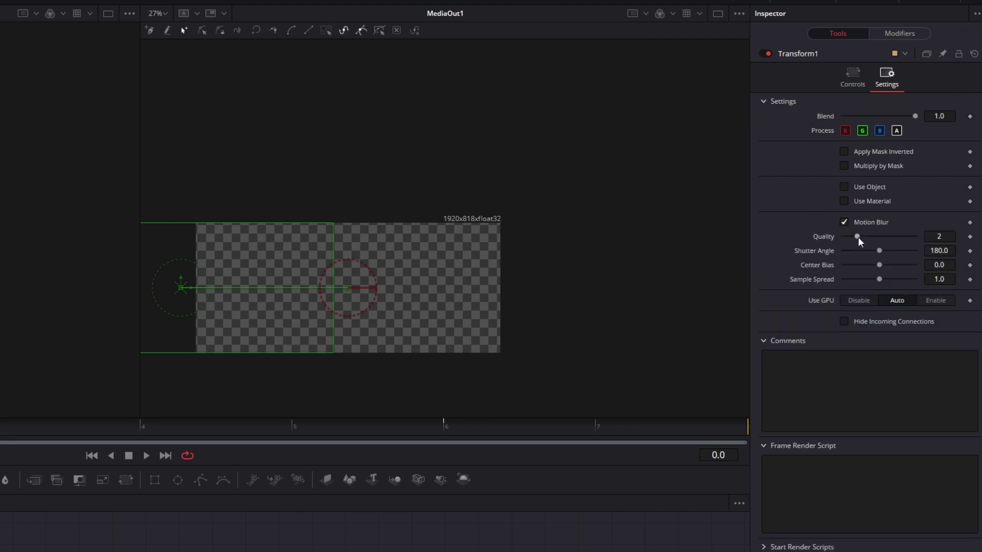
mouse_move(857, 236)
mouse_down()
mouse_move(910, 238)
mouse_move(902, 251)
mouse_up()
drag(879, 265, 902, 265)
click(852, 77)
mouse_move(100, 428)
mouse_down()
mouse_move(296, 422)
mouse_move(148, 425)
mouse_up()
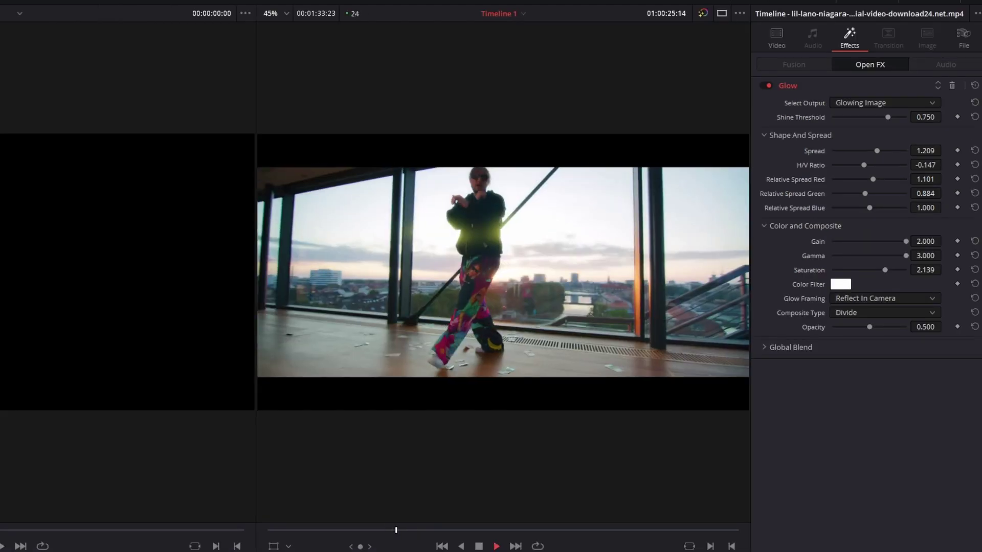
- Stop playback of the glowing dancer transition on the Edit timeline
key(space)
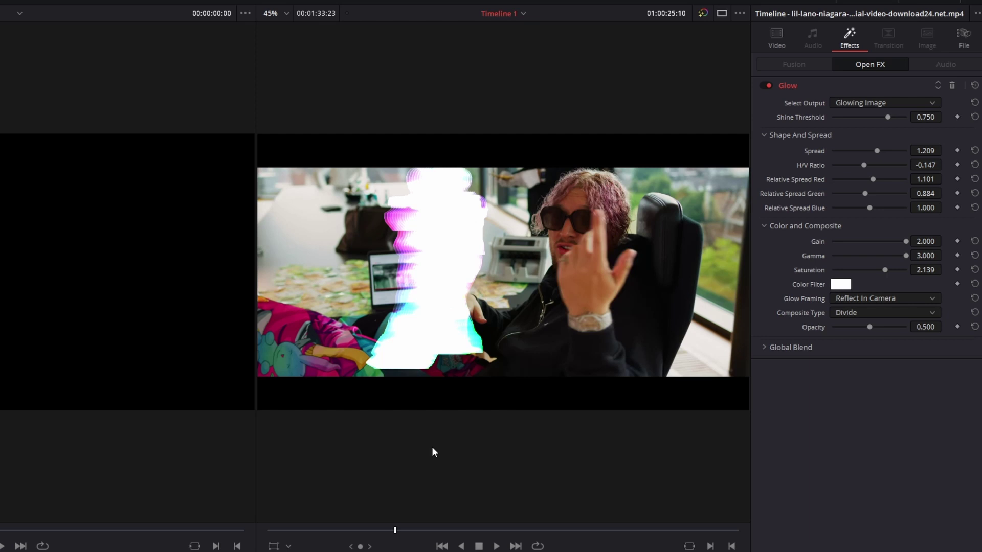